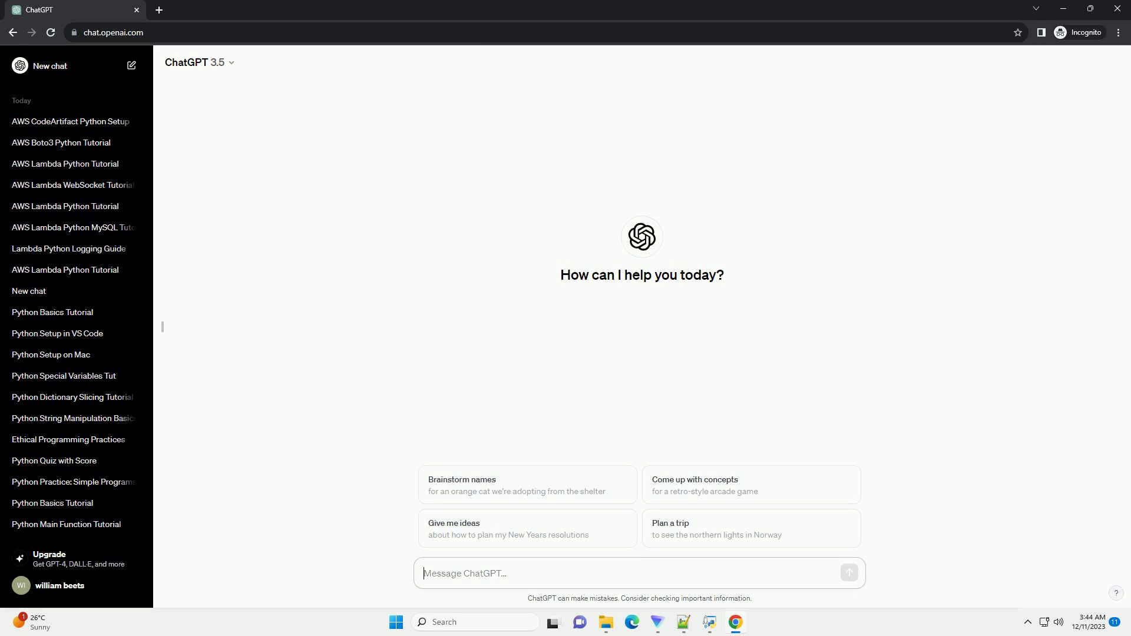
{"action": "type", "text": "write an informative tutorial about azure devops python api with code example"}
- Submit the request for an informative Azure DevOps Python API tutorial with code examples
{"action": "key", "text": "Return"}
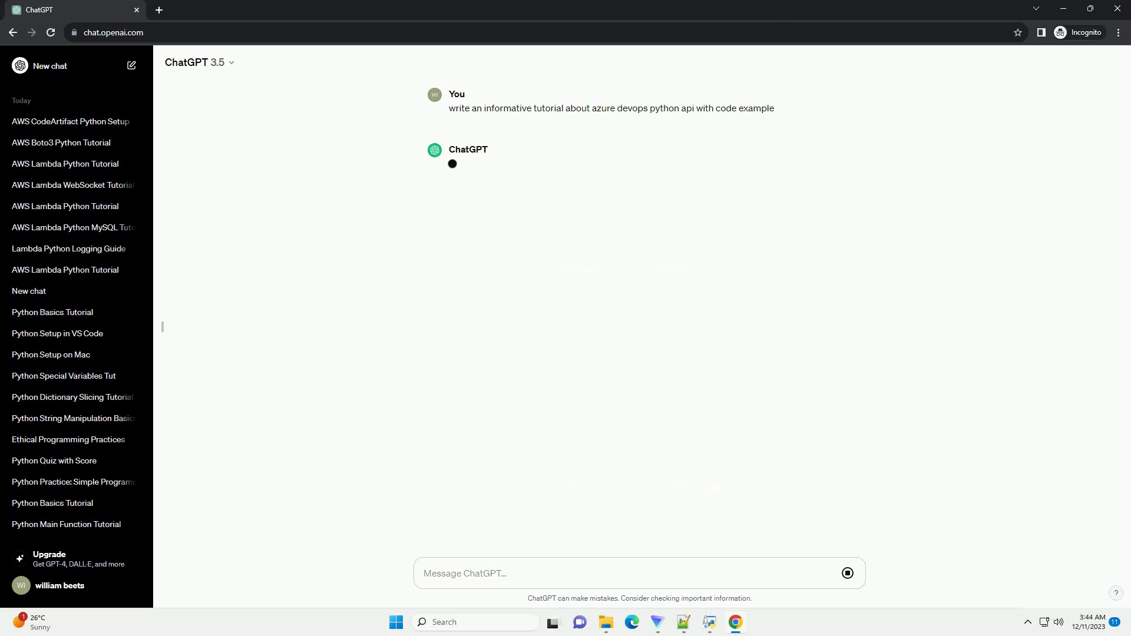